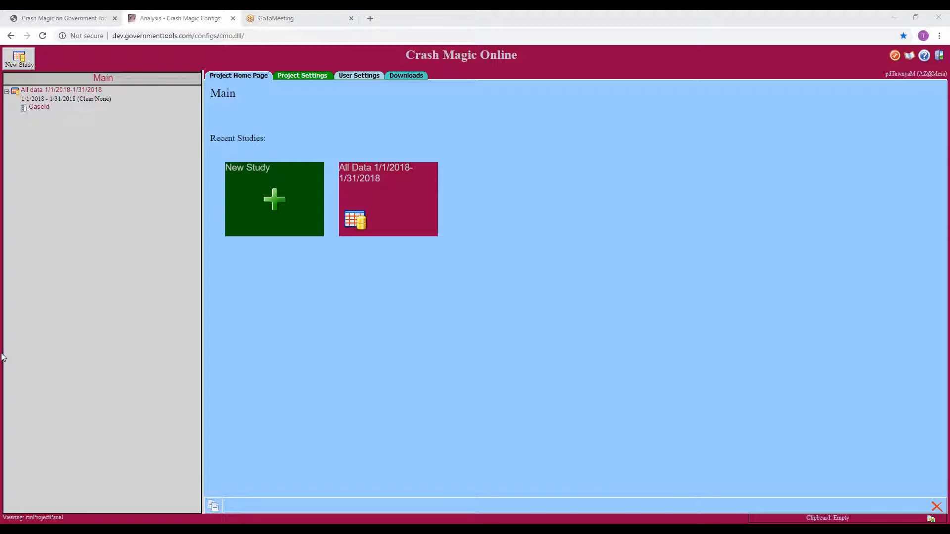
- Bring up the editing template workbook full screen and review the red header cells in columns A to D
left_click_drag(0, 79, 577, 152)
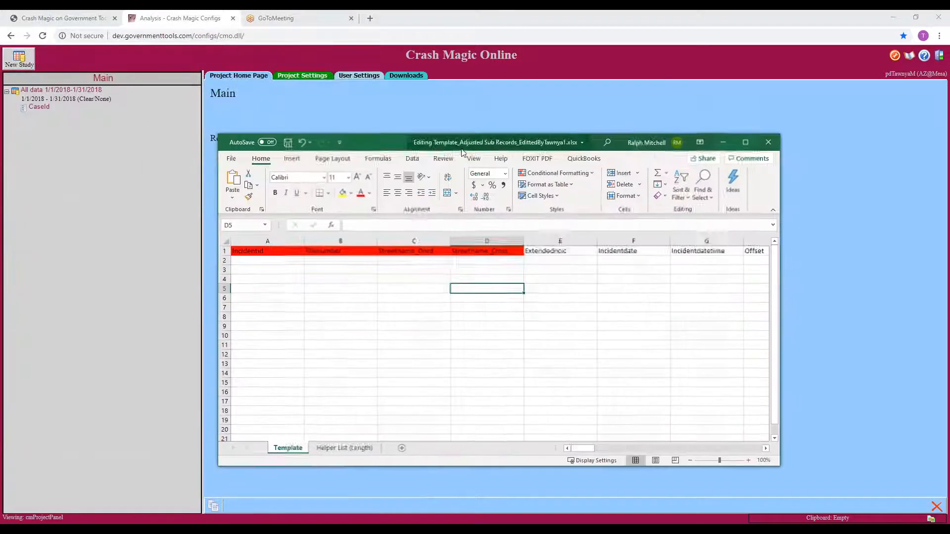
left_click(740, 147)
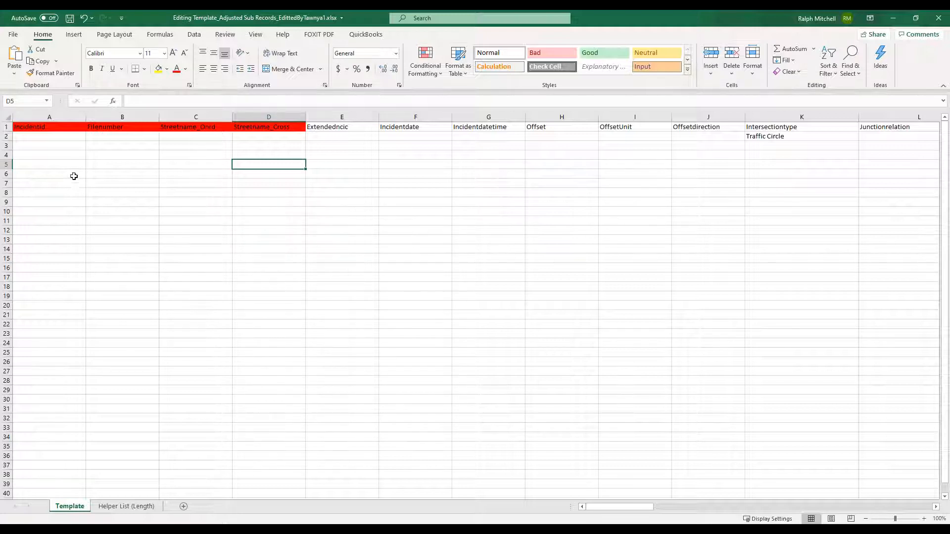
left_click(8, 126)
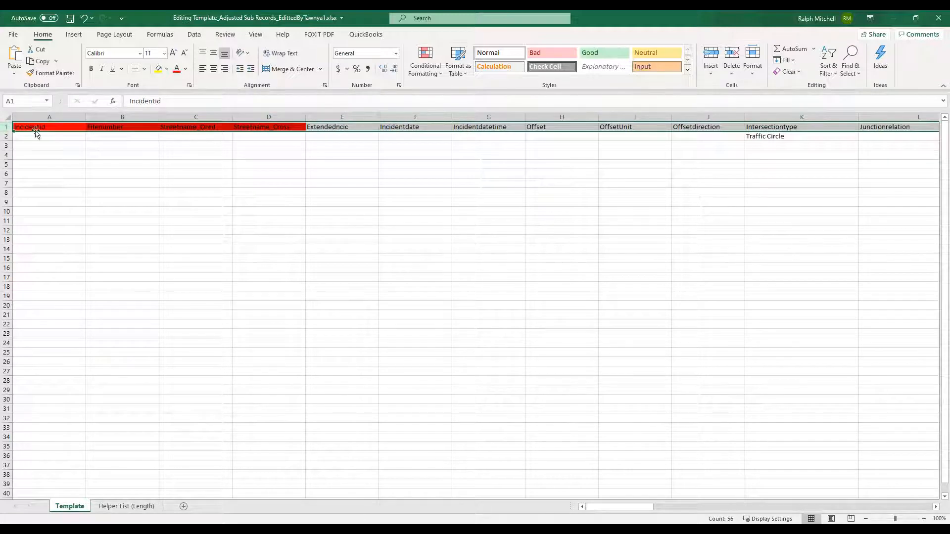
left_click(235, 147)
left_click_drag(55, 128, 278, 129)
left_click(278, 130)
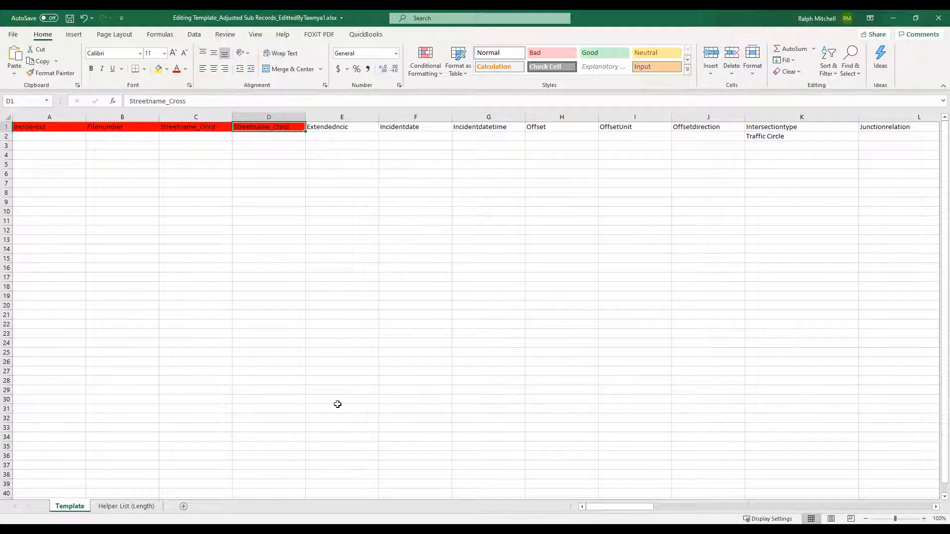
- Set the Intersectiontype value in cell K4 to Roundabout from its list of allowed values
left_click_drag(620, 507, 656, 511)
left_click(413, 154)
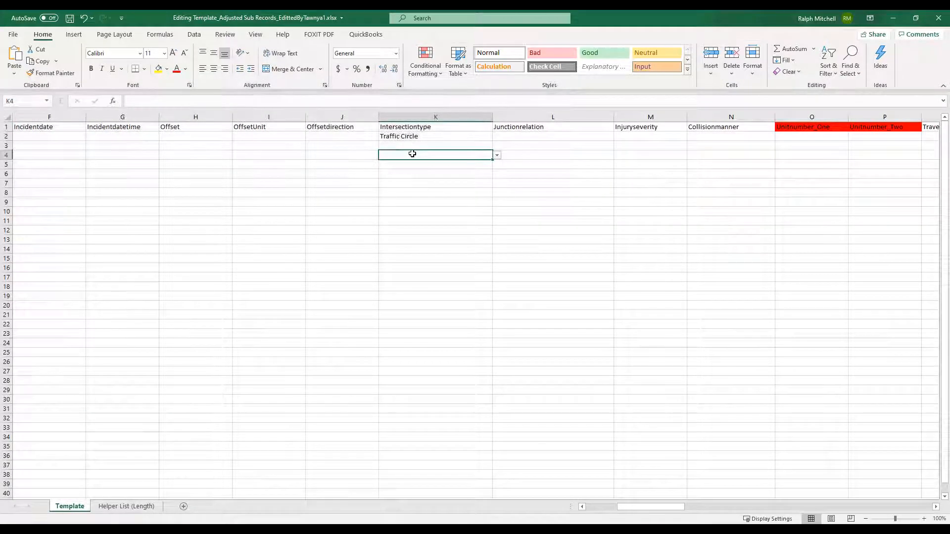
left_click(497, 155)
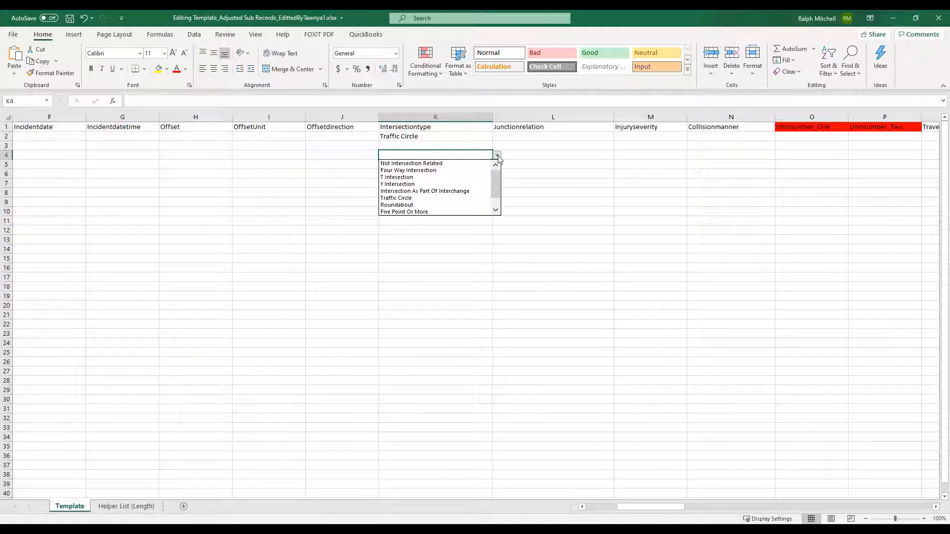
left_click(447, 205)
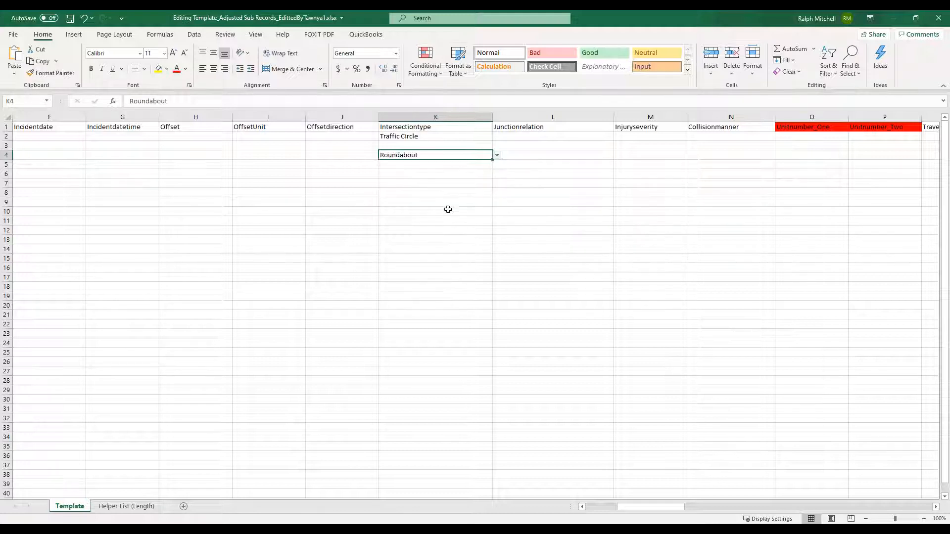
- Inspect the data validation criteria and list source of cell K13 in the Intersectiontype column, leaving them unchanged
left_click(435, 241)
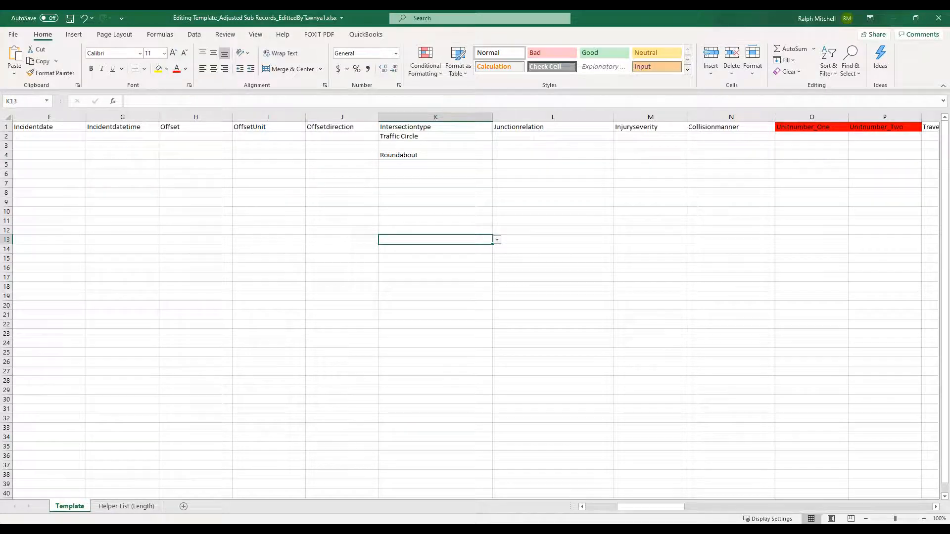
left_click(194, 34)
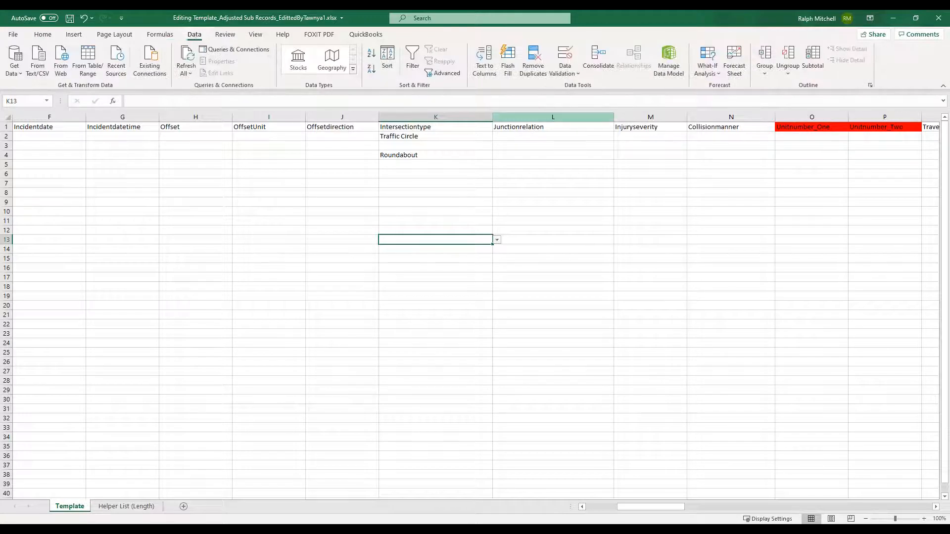
left_click(565, 73)
left_click(586, 86)
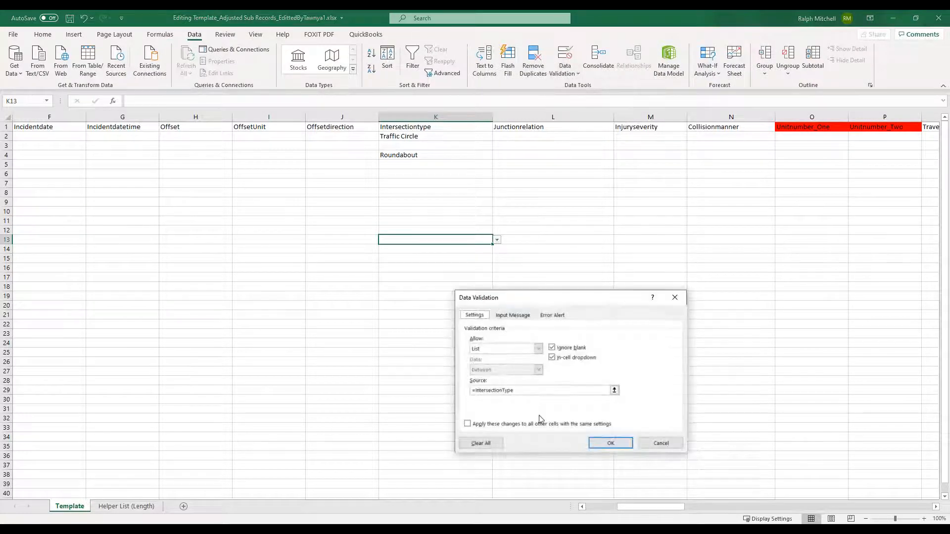
left_click(502, 349)
left_click(502, 349)
left_click(534, 390)
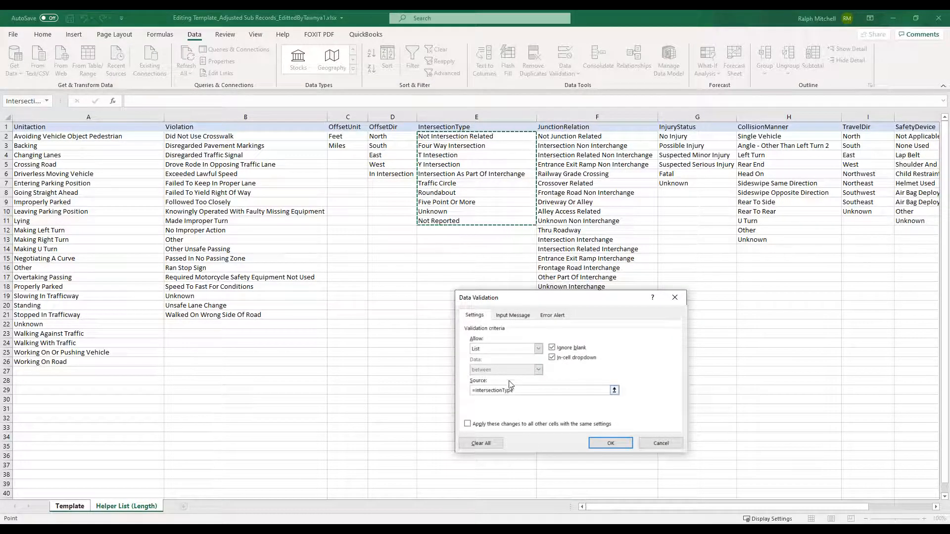
key("BackSpace")
left_click(667, 443)
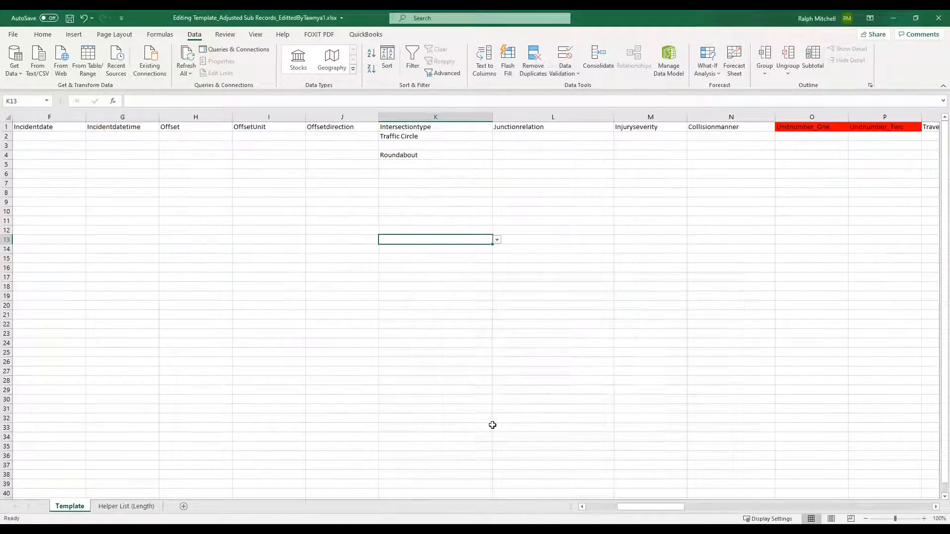
- Clear the sample Intersectiontype entries from cells K4 and K2
left_click(405, 154)
key("Delete")
left_click(421, 138)
key("Delete")
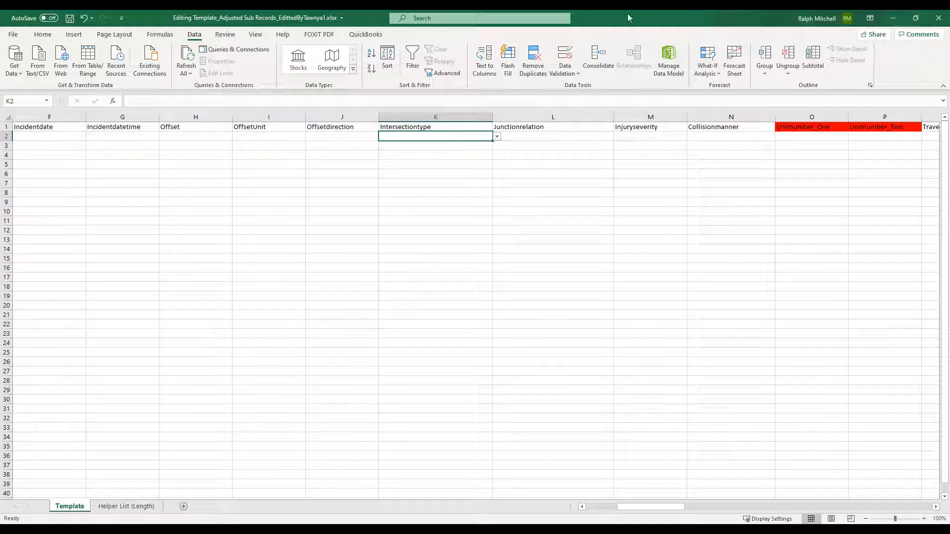
- Switch to Crash Magic Online and open the CaseId report of the All data 1/1/2018-1/31/2018 study
left_click_drag(627, 16, 1, 94)
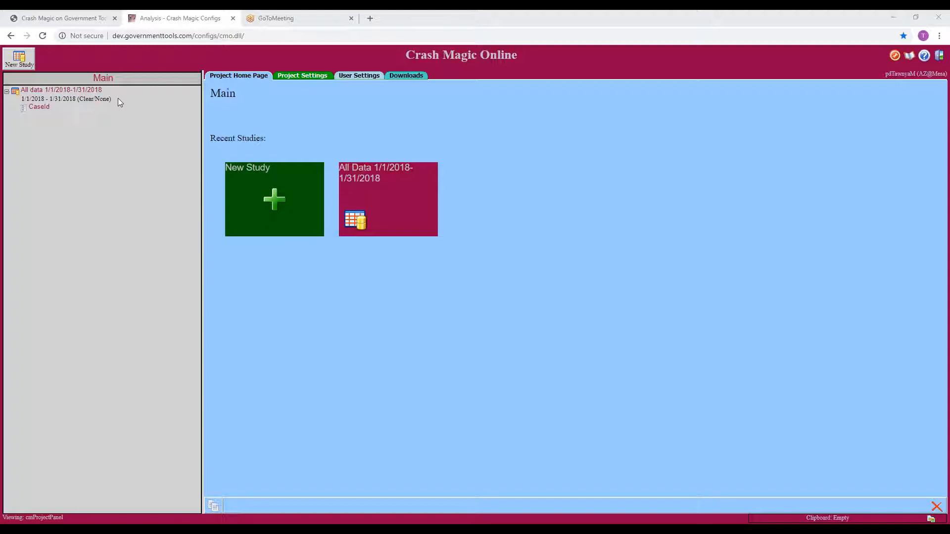
left_click(75, 90)
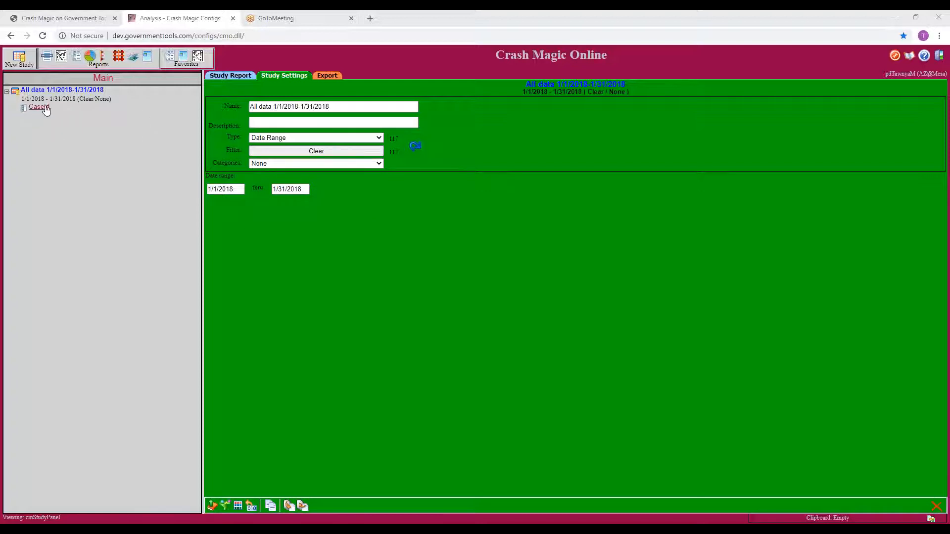
left_click(45, 108)
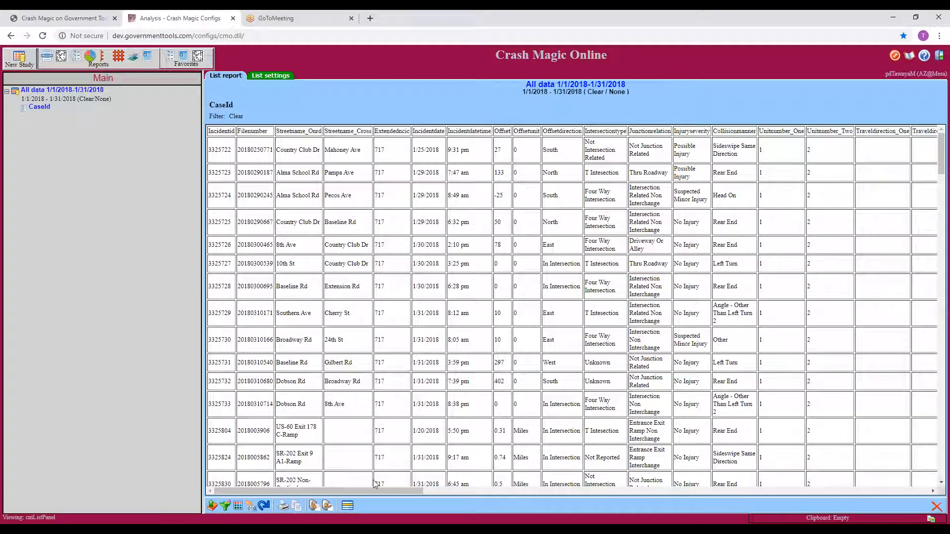
- Check which field list the CaseId report uses, leaving the selection unchanged
left_click(348, 506)
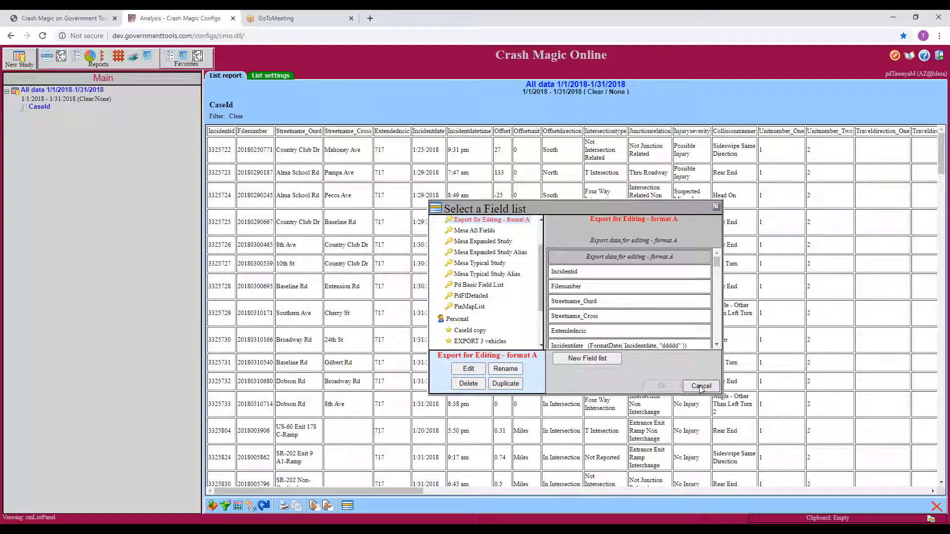
left_click(701, 389)
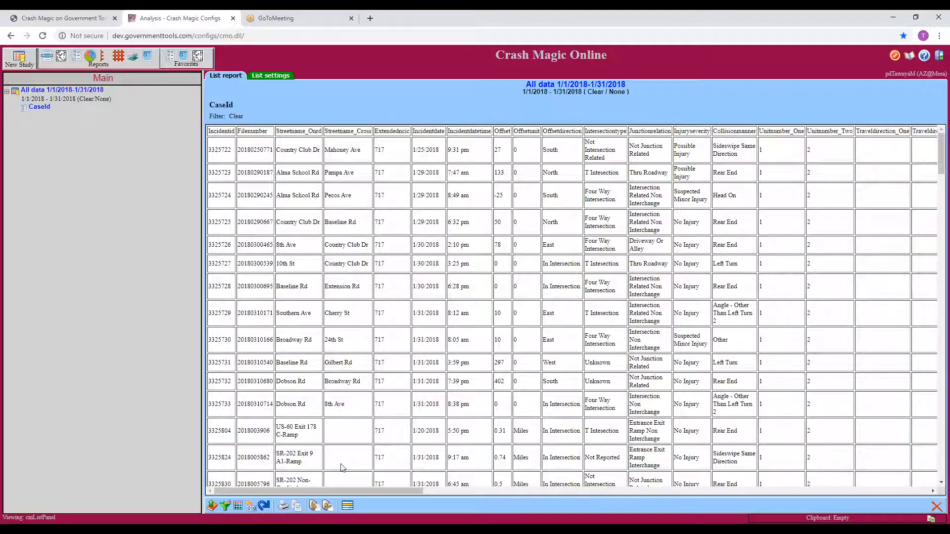
left_click_drag(361, 492, 326, 506)
left_click(347, 506)
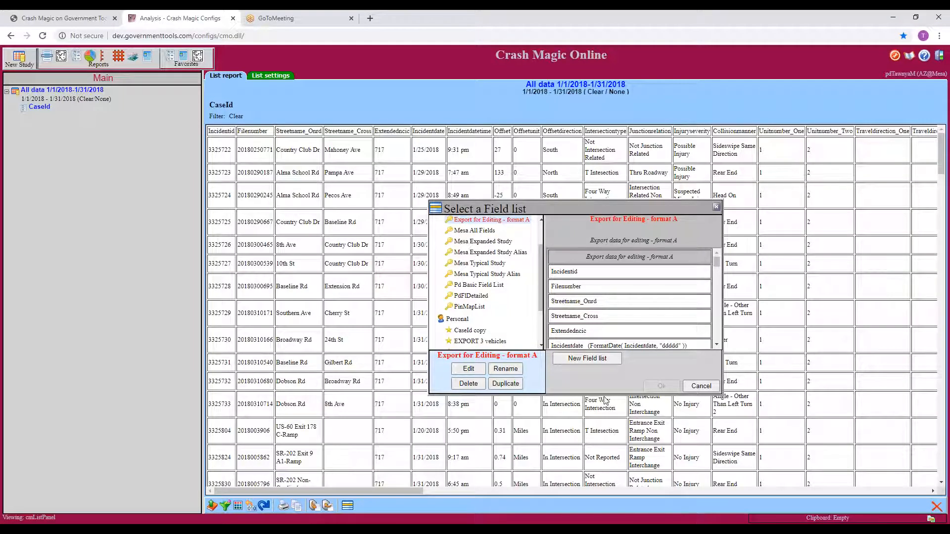
left_click(702, 386)
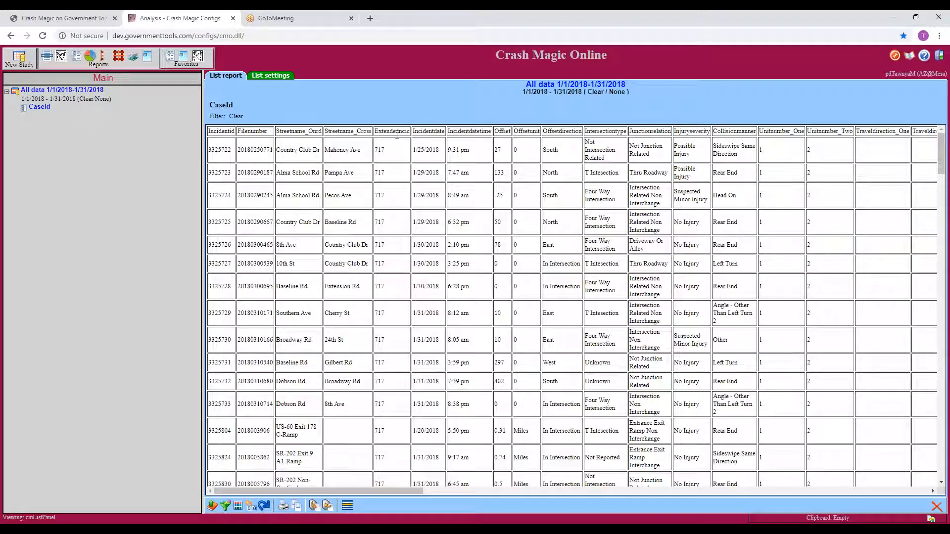
- In the administration area, add a new Excel document resource to the own user account under AZ@Mesa
left_click(894, 55)
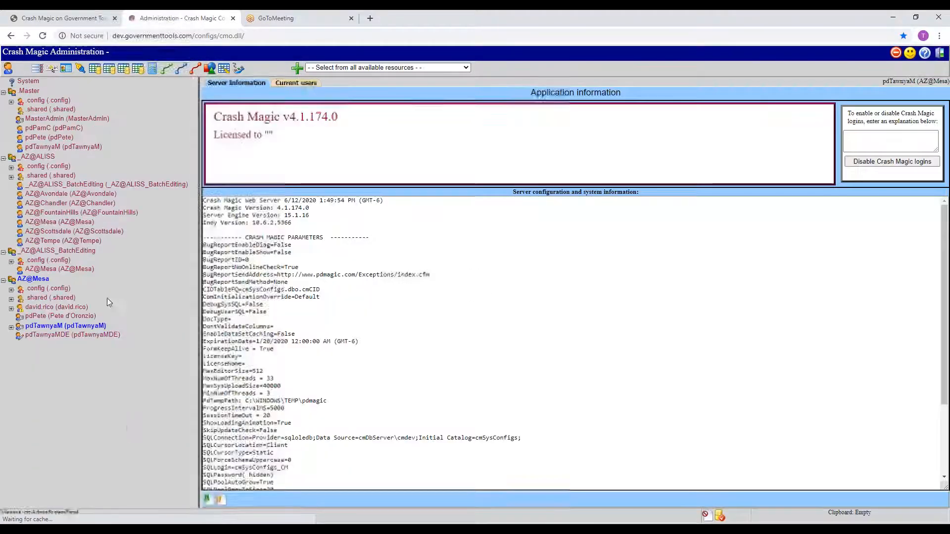
left_click(49, 327)
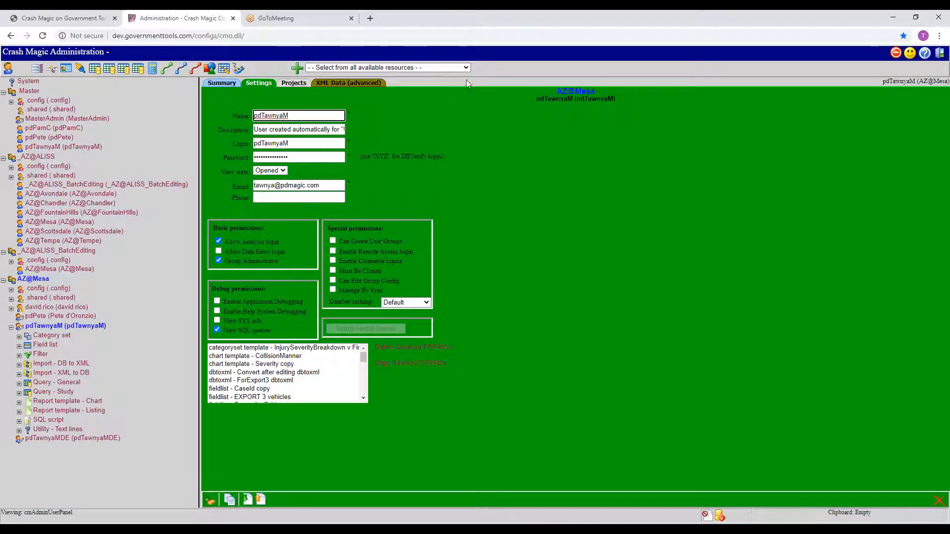
left_click(466, 68)
left_click_drag(466, 90, 465, 105)
left_click(421, 169)
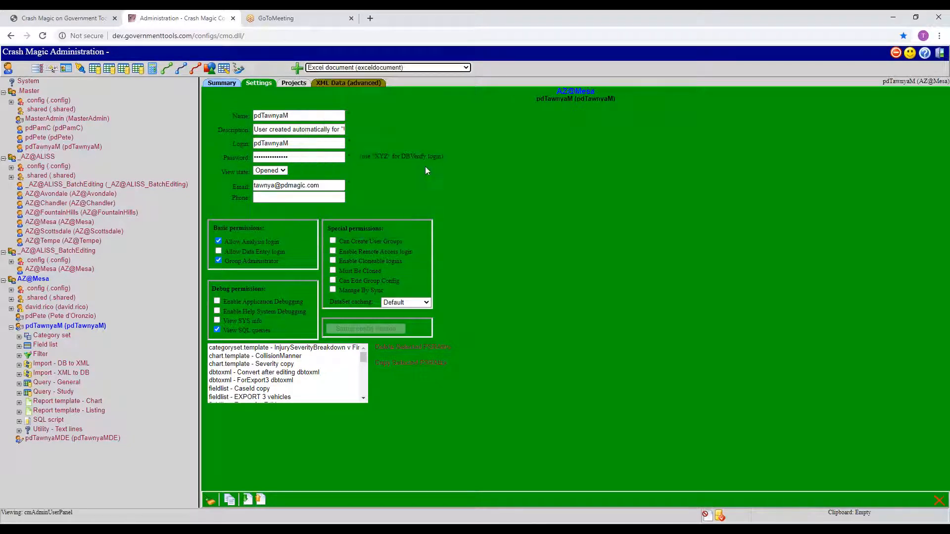
left_click(297, 68)
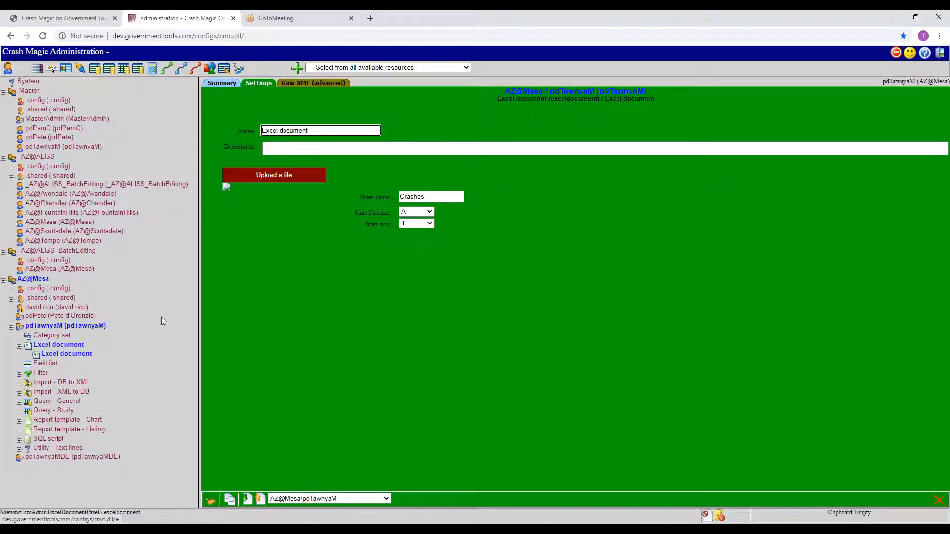
- Upload the editing template workbook to the Excel document resource and name the resource "Export for Editing - format A"
left_click(276, 176)
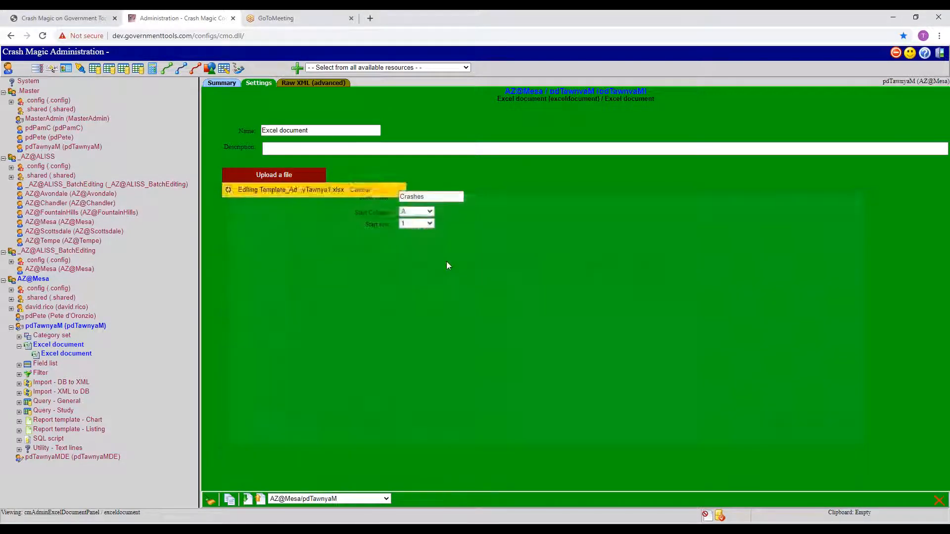
double_click(446, 260)
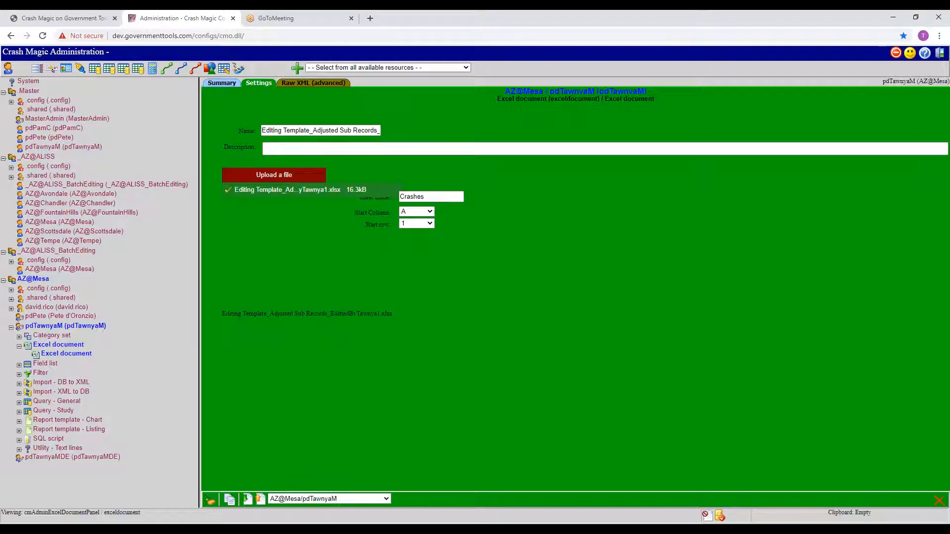
triple_click(304, 130)
type("Export for Editing - format A")
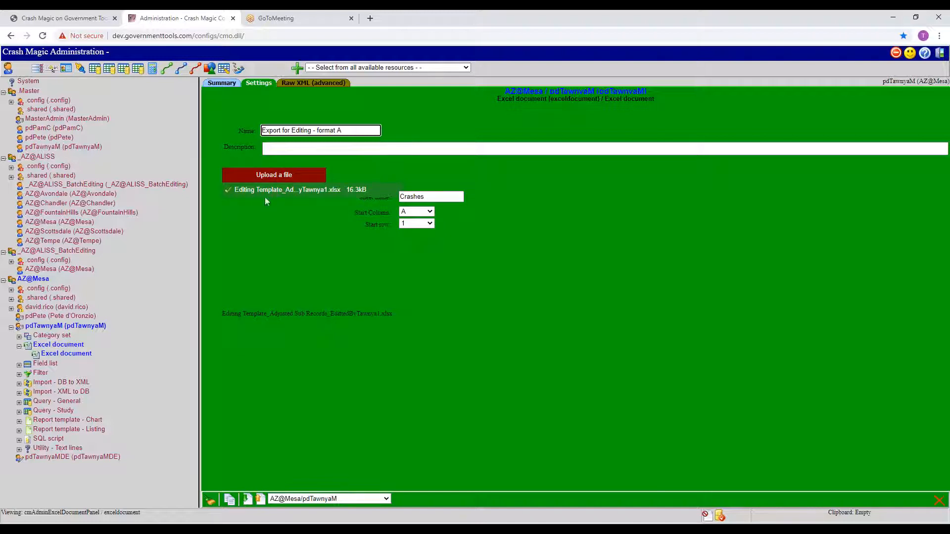
left_click_drag(355, 131, 262, 132)
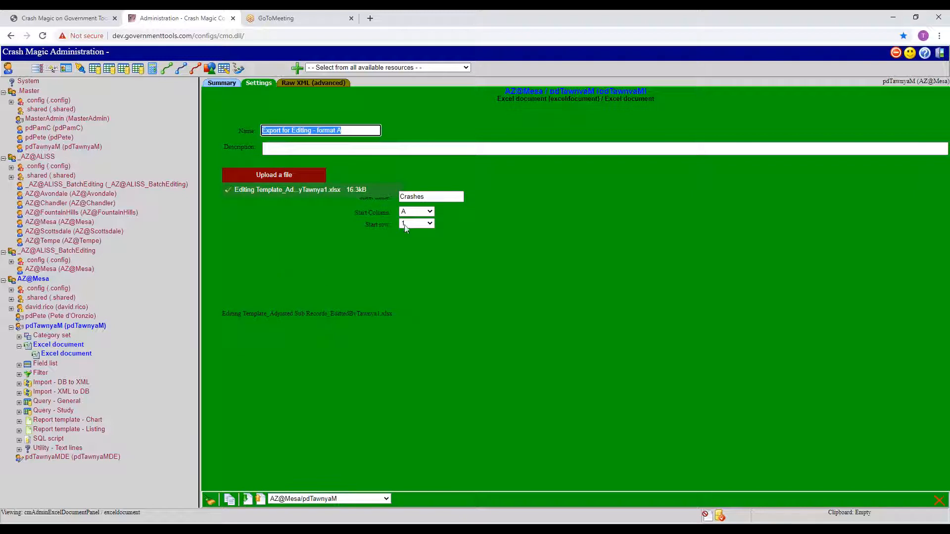
- Set the Excel document's sheet name to Template and save the resource
left_click(448, 197)
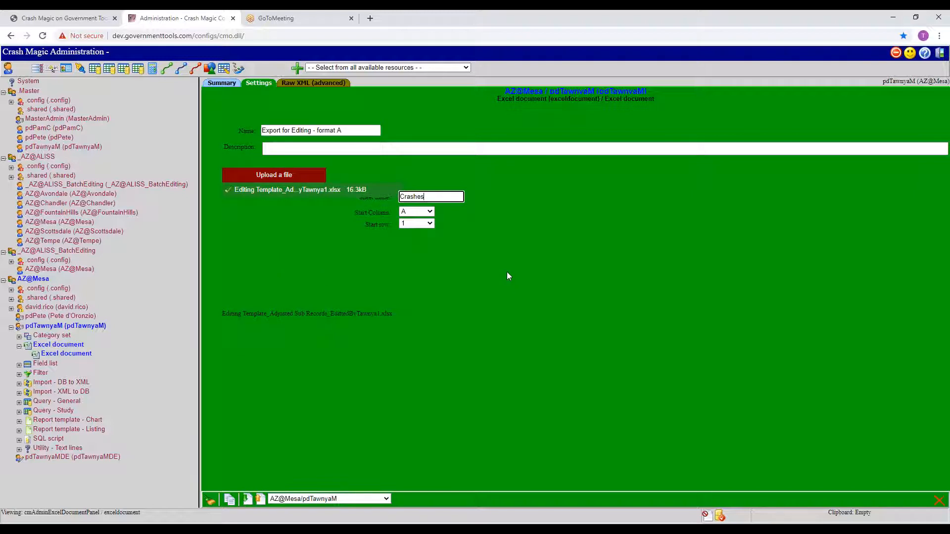
key("BackSpace")
key("BackSpace")
key("BackSpace")
key("BackSpace")
key("BackSpace")
key("BackSpace")
key("BackSpace")
type("Template")
left_click(75, 354)
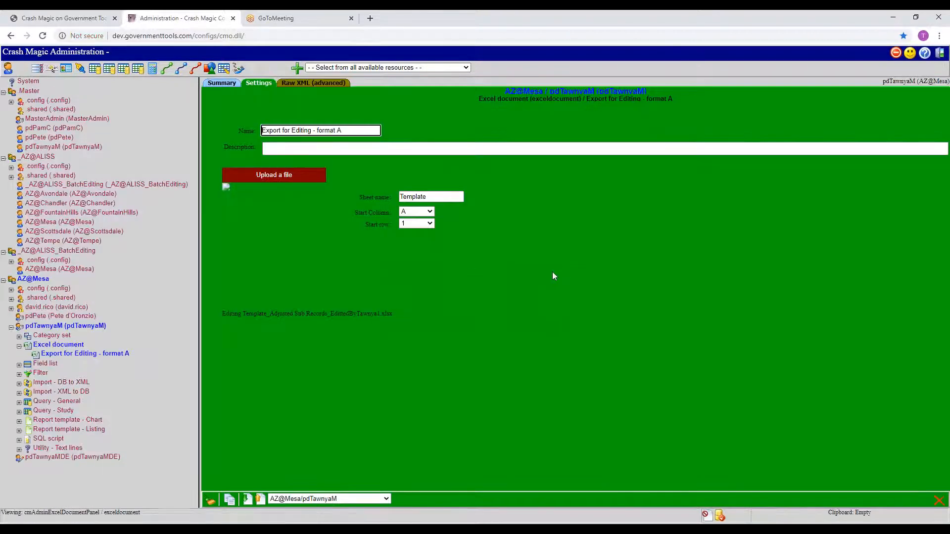
- Leave the administration area and open the "All data 1/1/2018-1/31/2018" study in the Main project
left_click(896, 54)
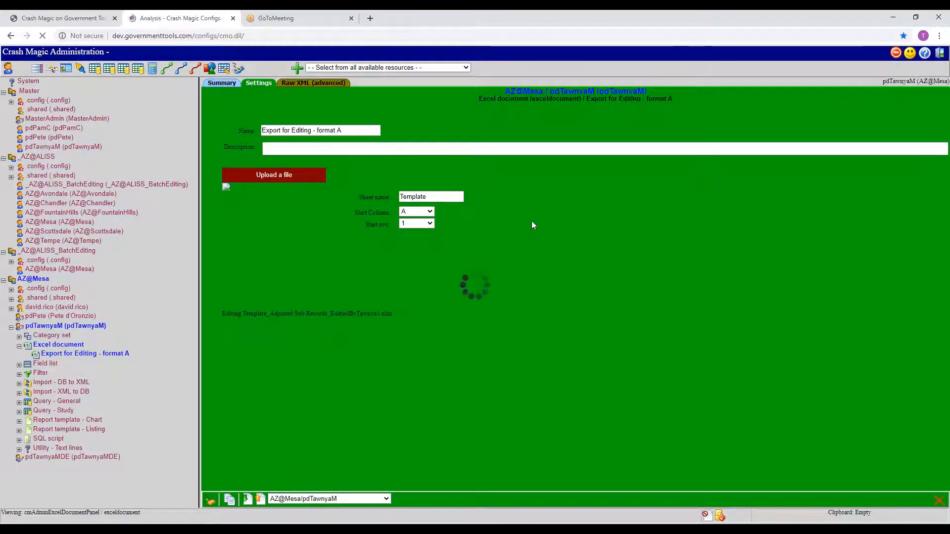
left_click(596, 181)
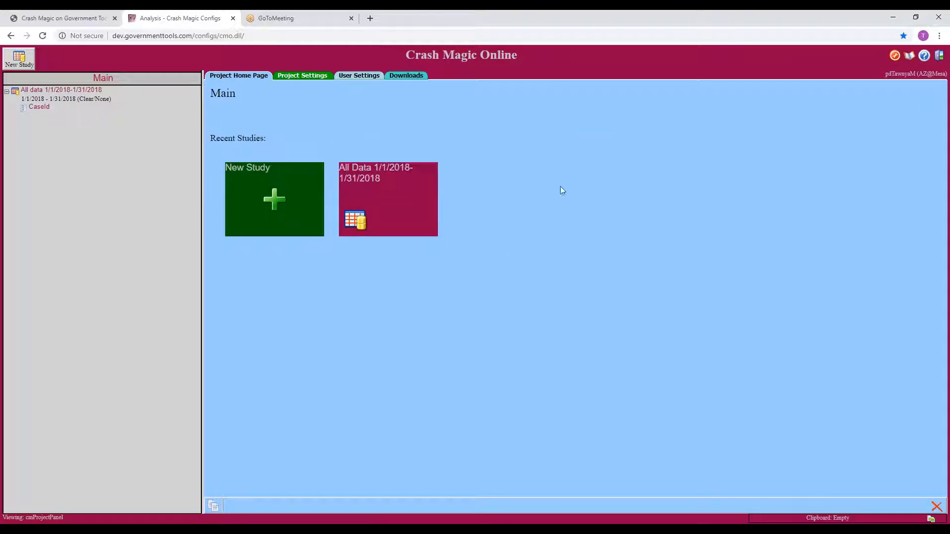
left_click(58, 90)
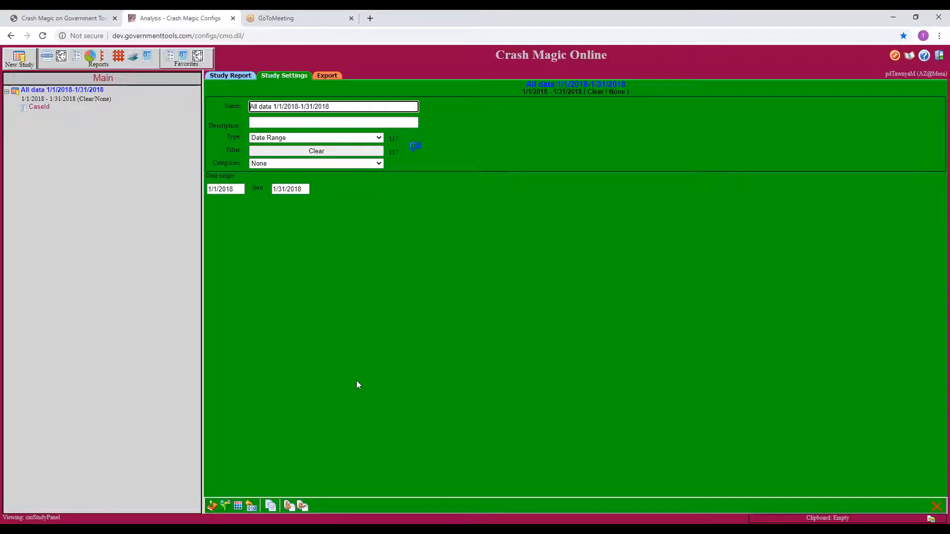
- Export the study as an XLSX file using the "Export for Editing - format A" field list
left_click(252, 510)
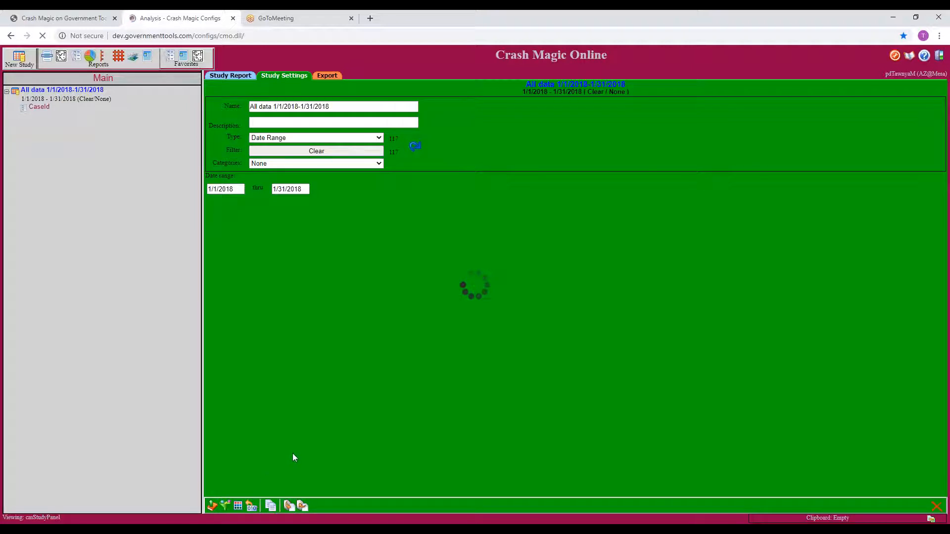
left_click(605, 290)
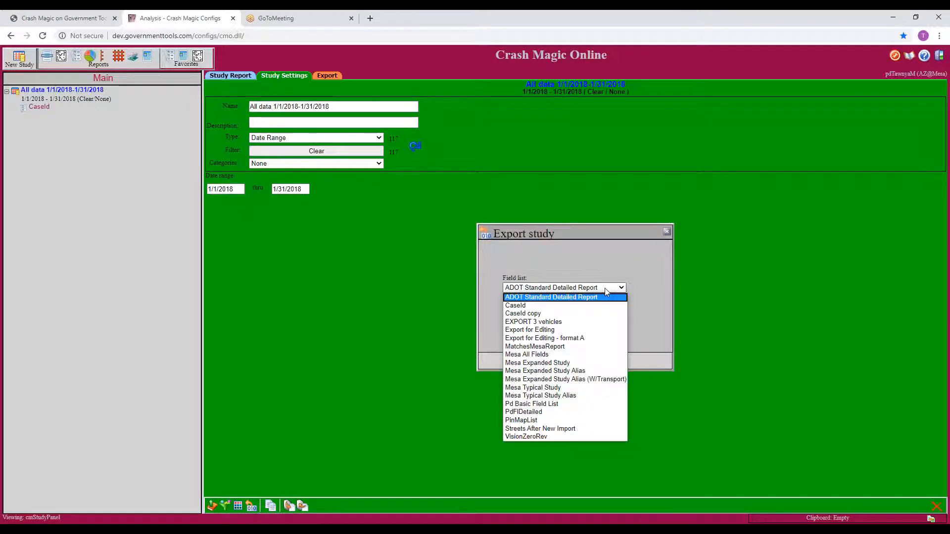
left_click(603, 339)
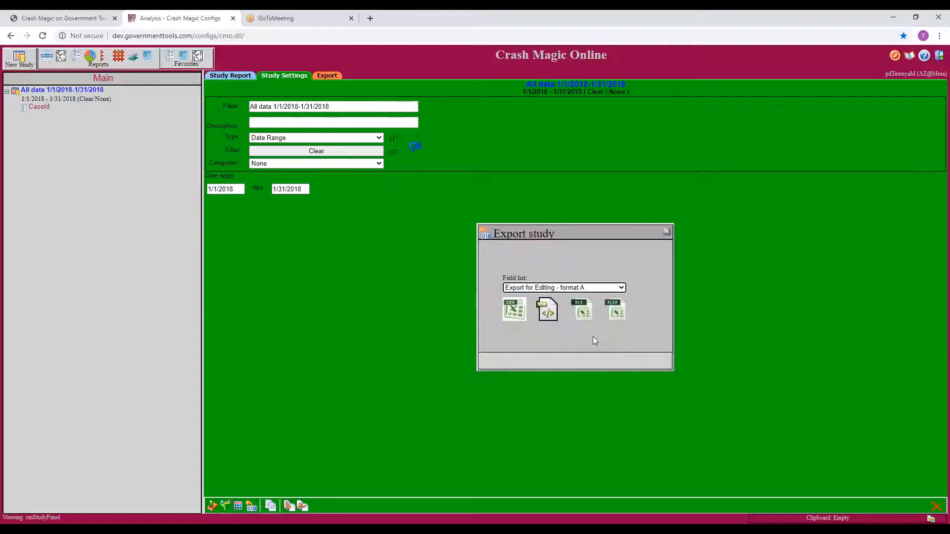
left_click(618, 312)
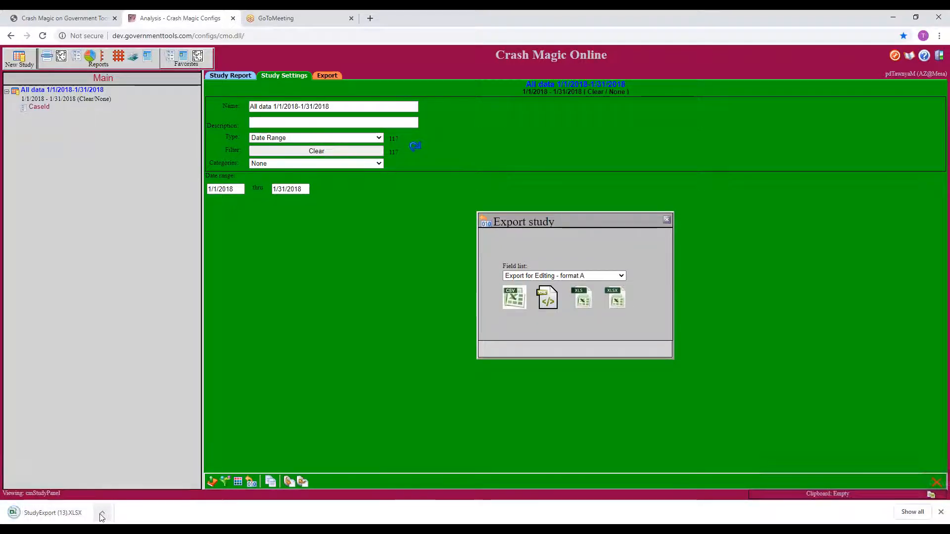
- Open the downloaded StudyExport (13).XLSX in Excel and maximize its window
left_click(108, 516)
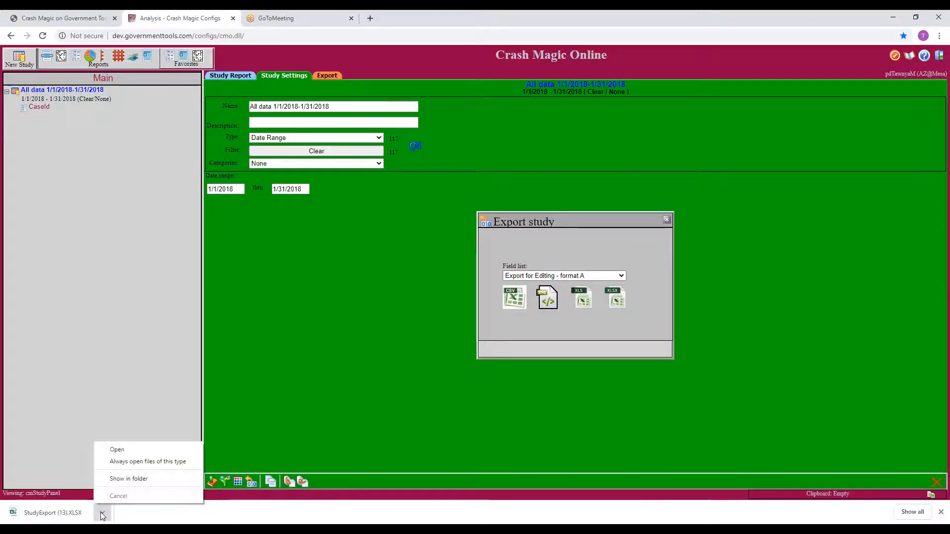
left_click(147, 451)
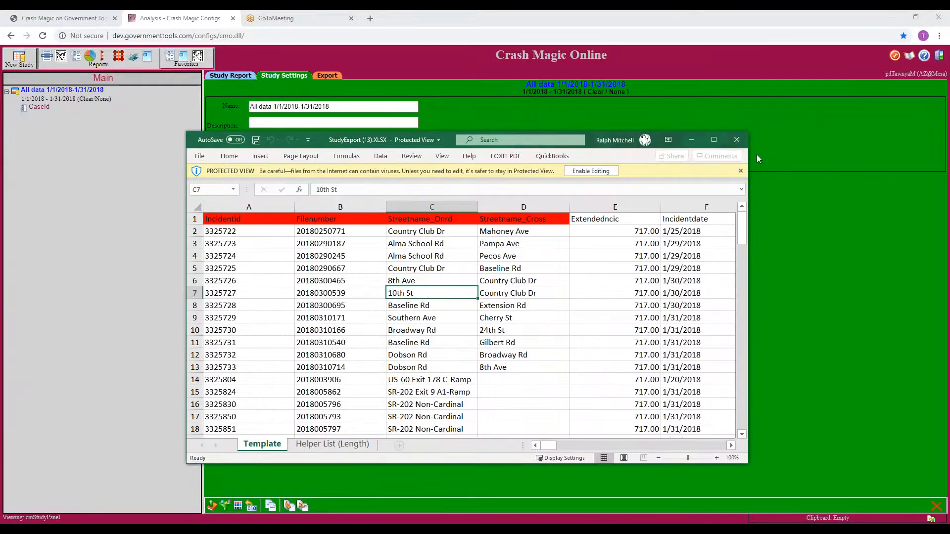
left_click(711, 142)
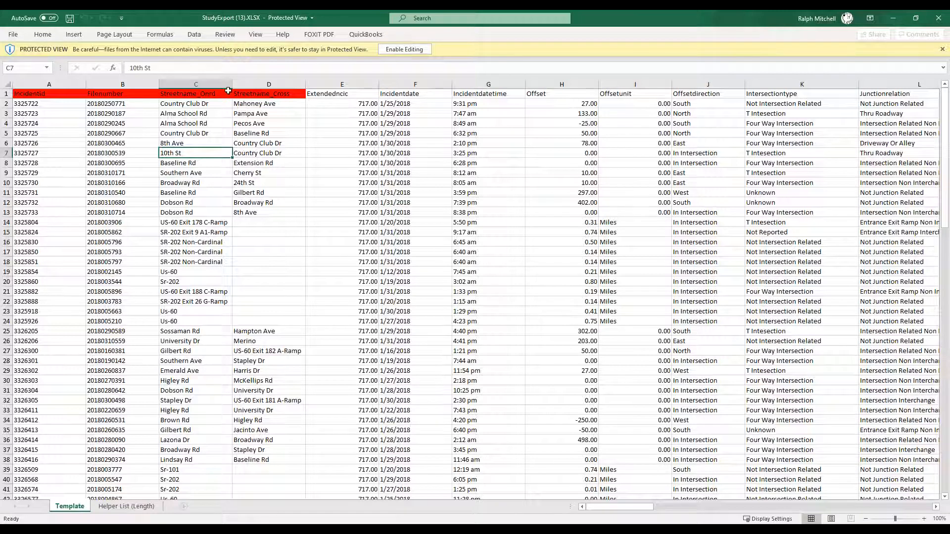
- Examine the exported Template sheet's header row and the drop-down choices for the first record's Offsetdirection
left_click(10, 94)
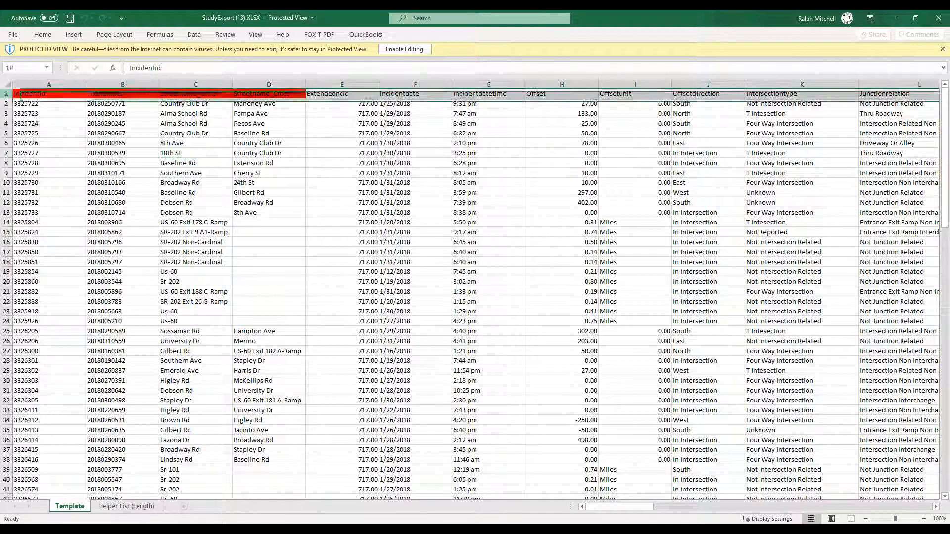
left_click(495, 212)
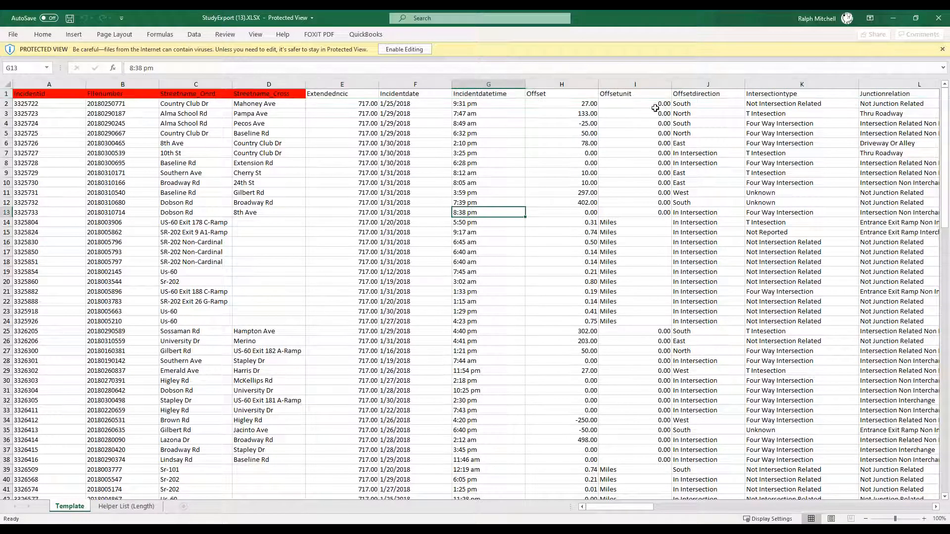
left_click(718, 104)
left_click(750, 104)
left_click(750, 104)
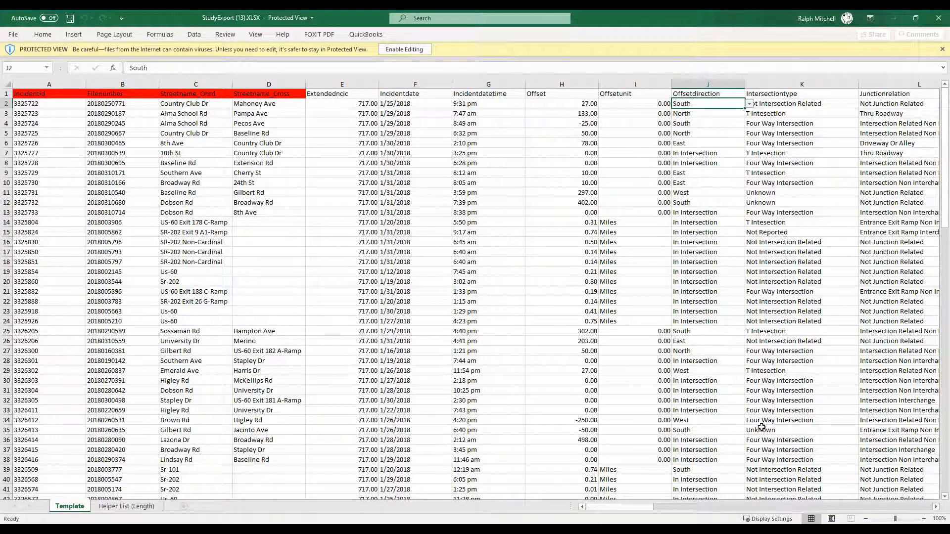